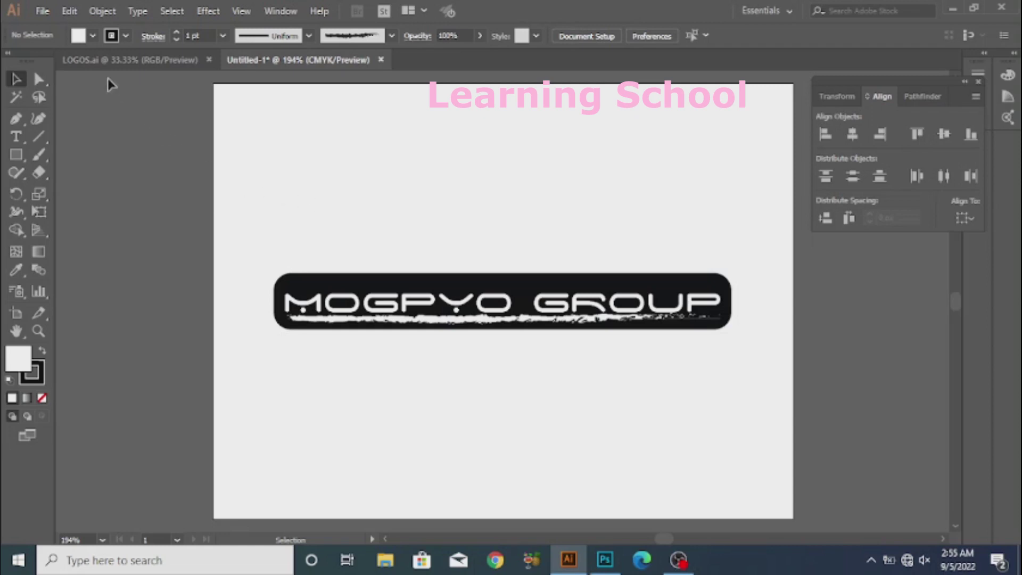
Start exporting the artwork as Untitled-1.psd in Photoshop (*.PSD) format to Documents
click(49, 13)
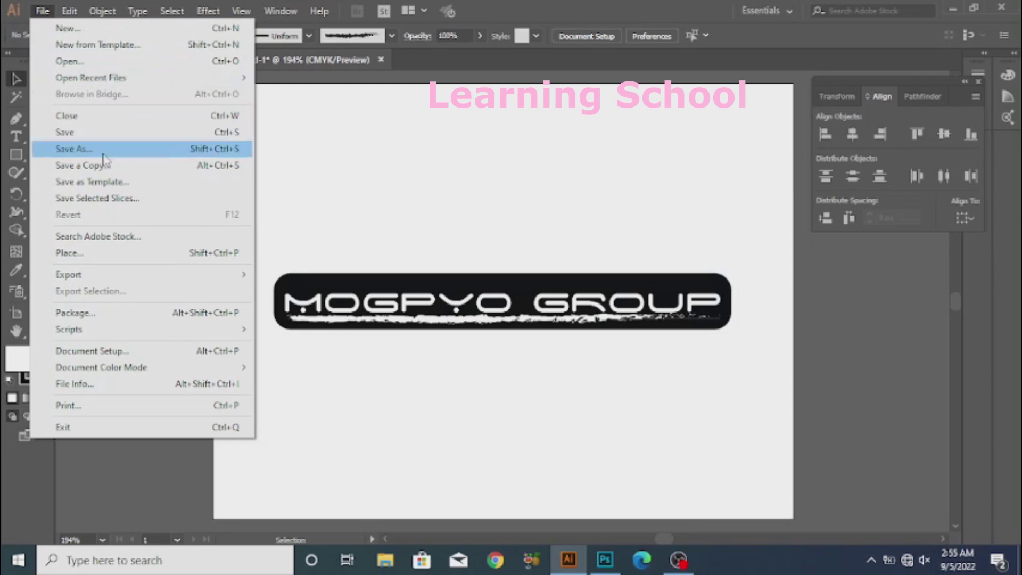
mouse_move(144, 275)
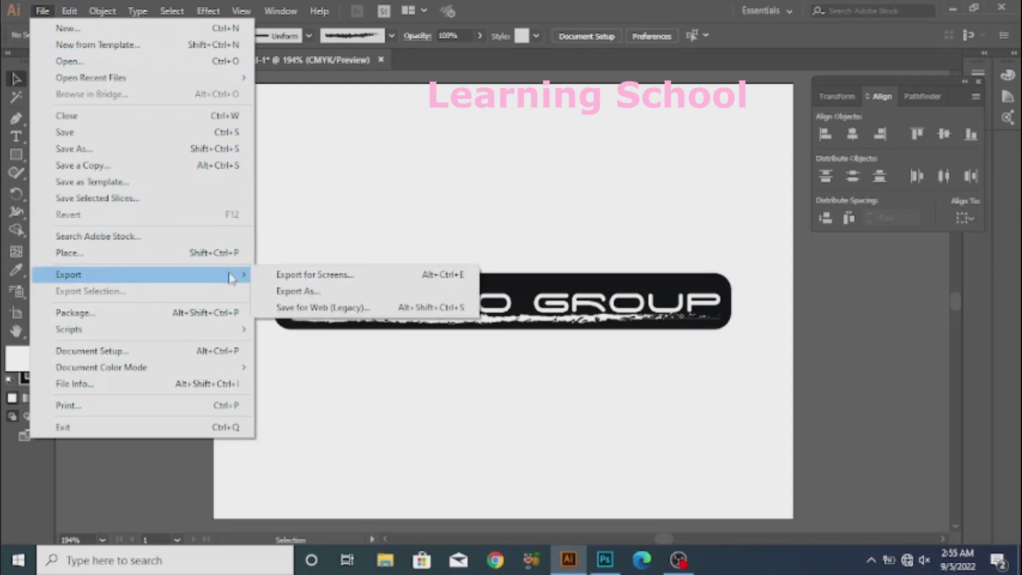
click(294, 291)
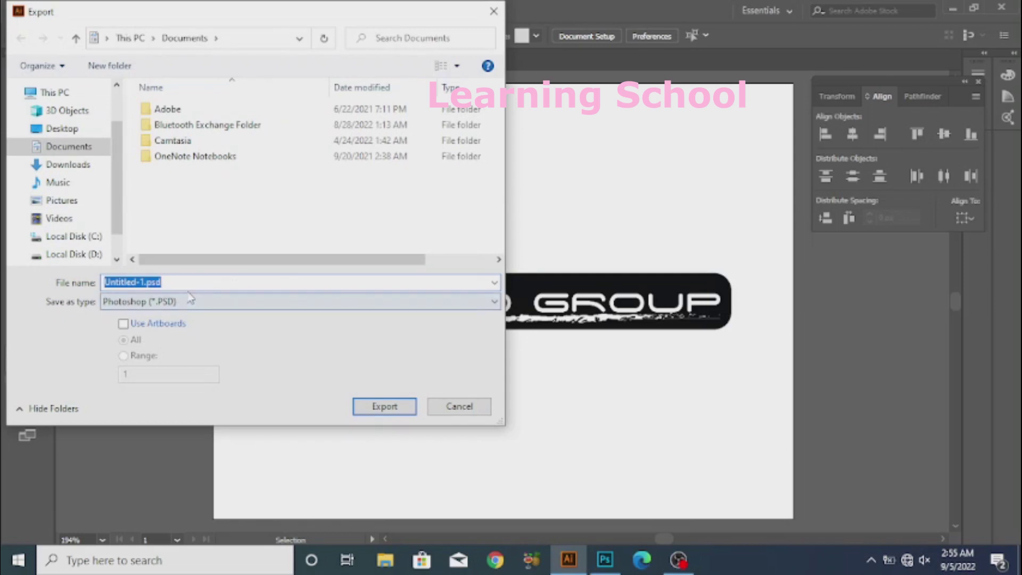
click(191, 310)
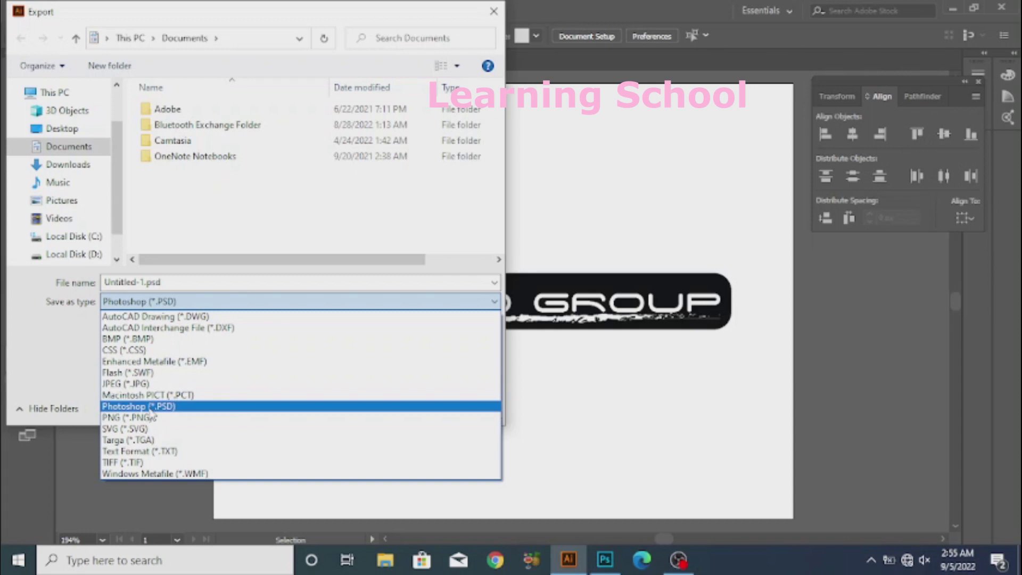
click(148, 408)
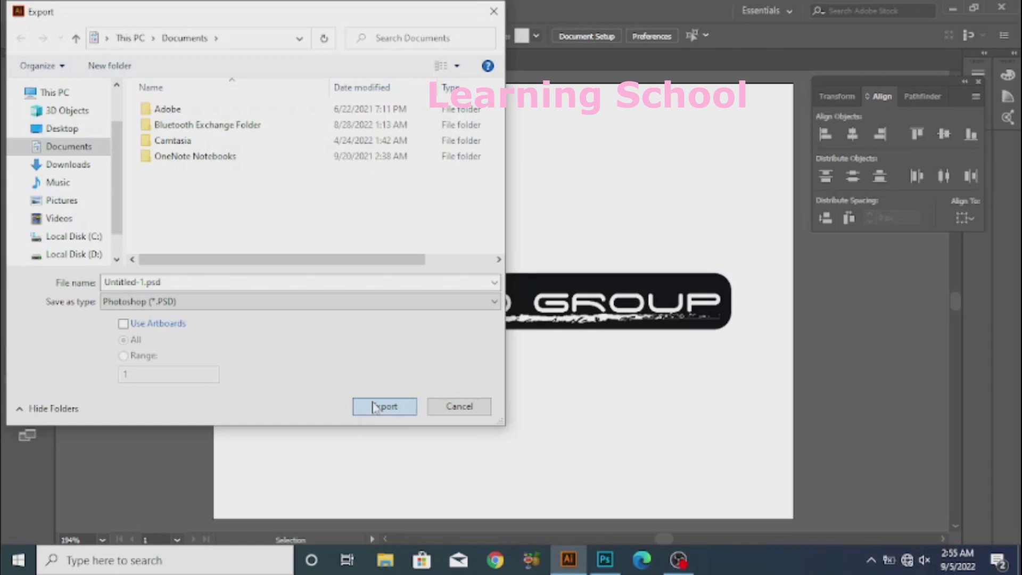
Export the PSD at Medium (150 ppi) resolution in CMYK, keeping layers
click(373, 407)
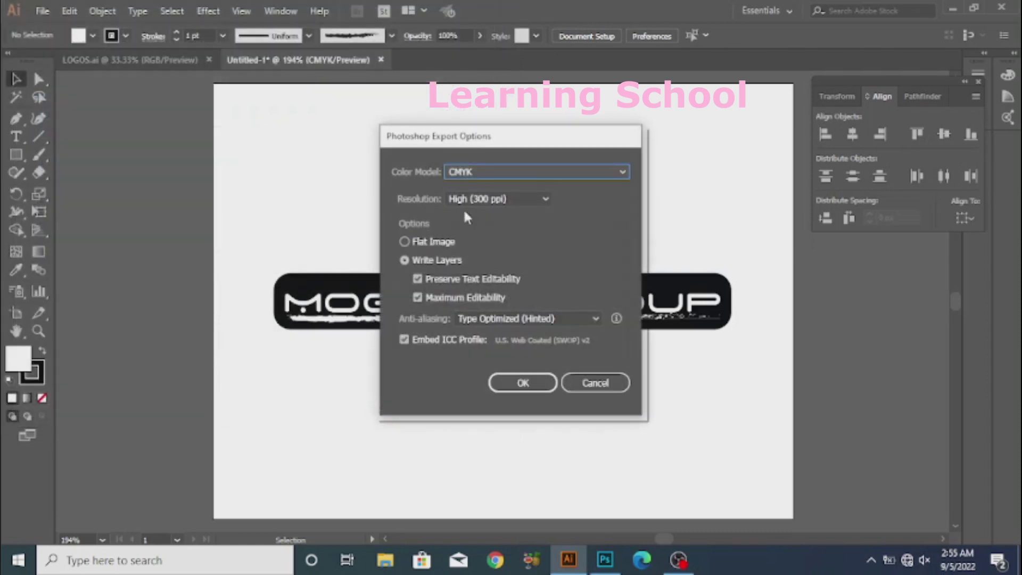
click(493, 201)
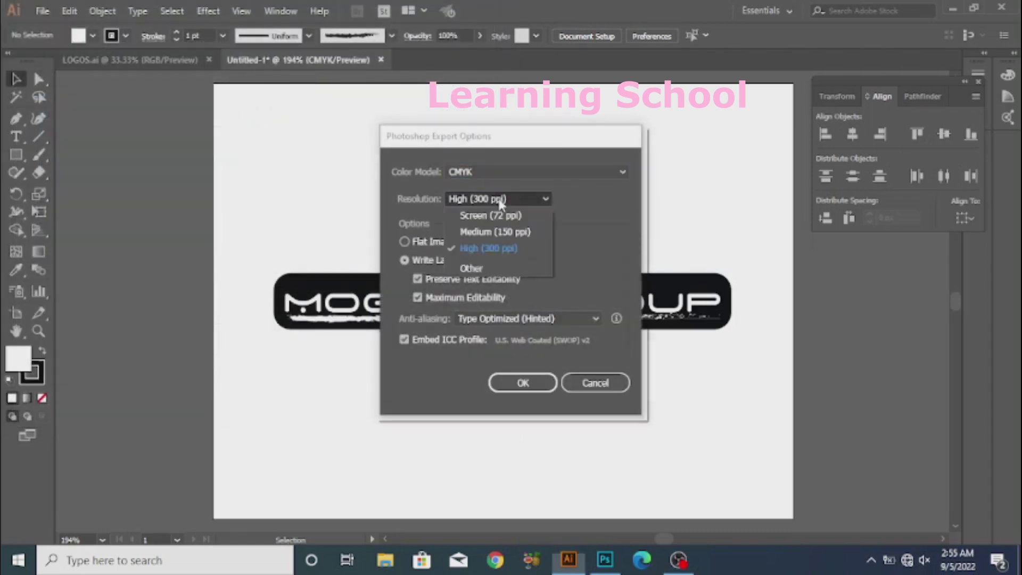
click(496, 232)
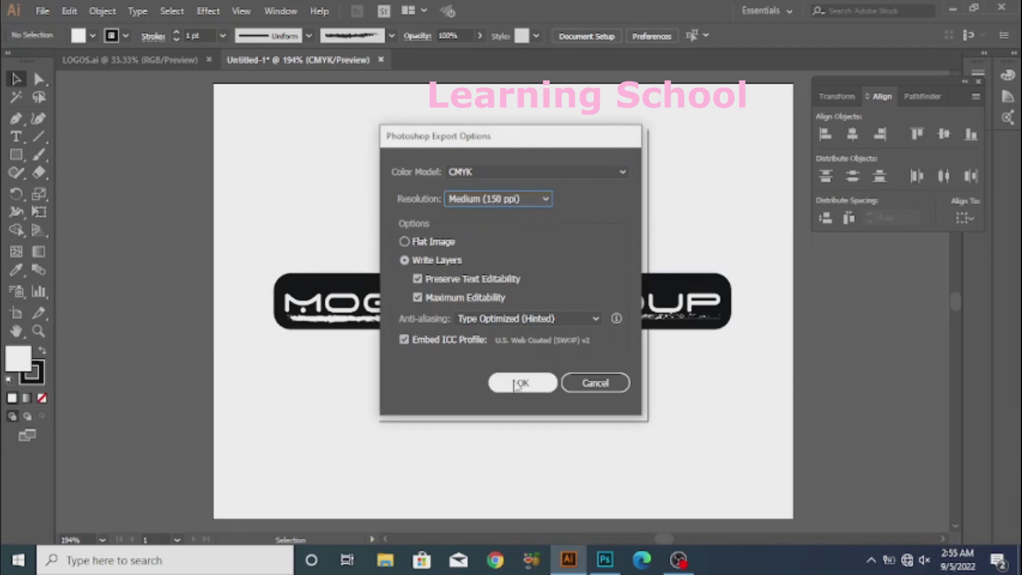
click(515, 384)
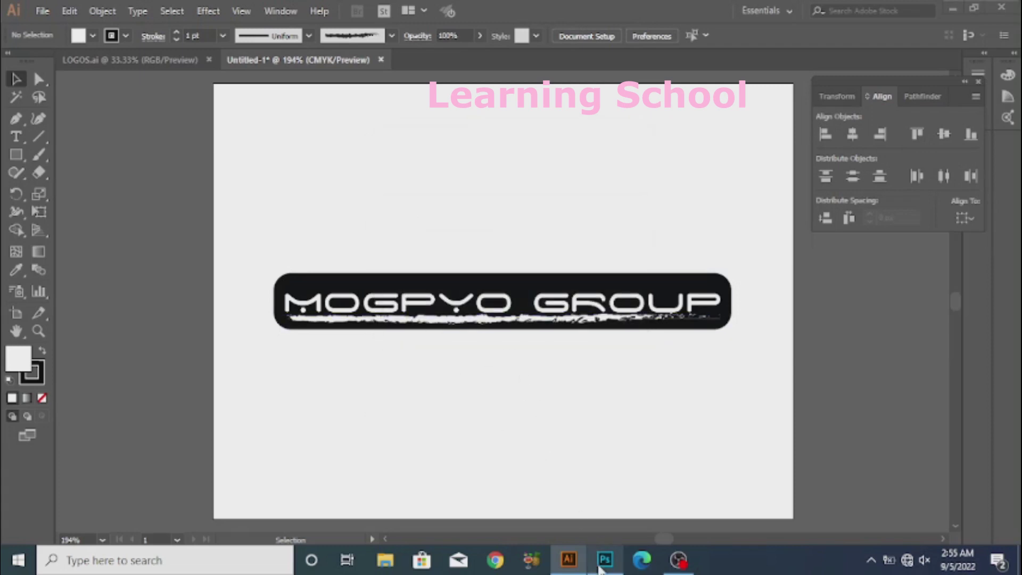
Switch to Photoshop and open the exported Untitled-1.psd file
click(604, 558)
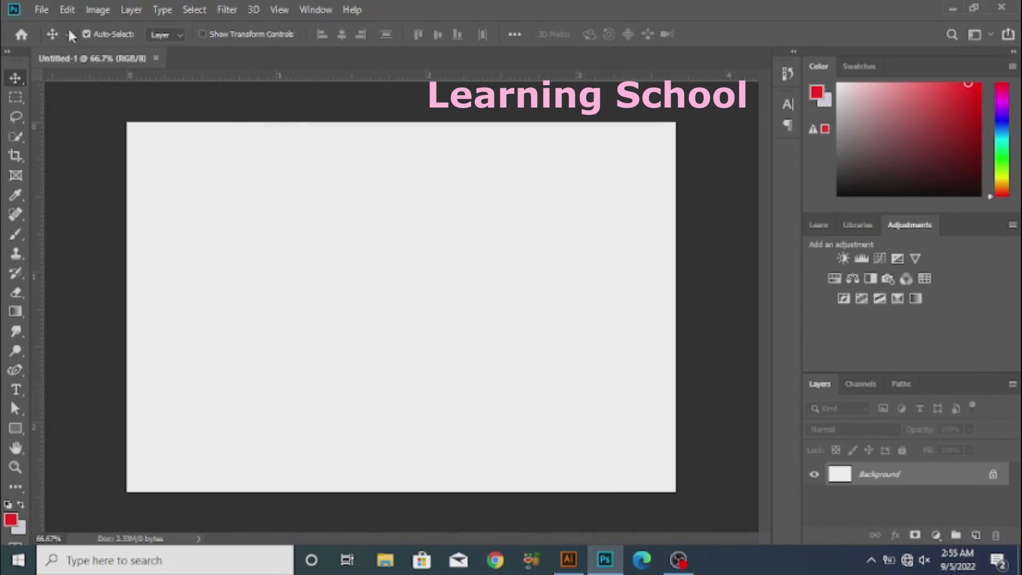
click(40, 9)
click(44, 38)
click(168, 188)
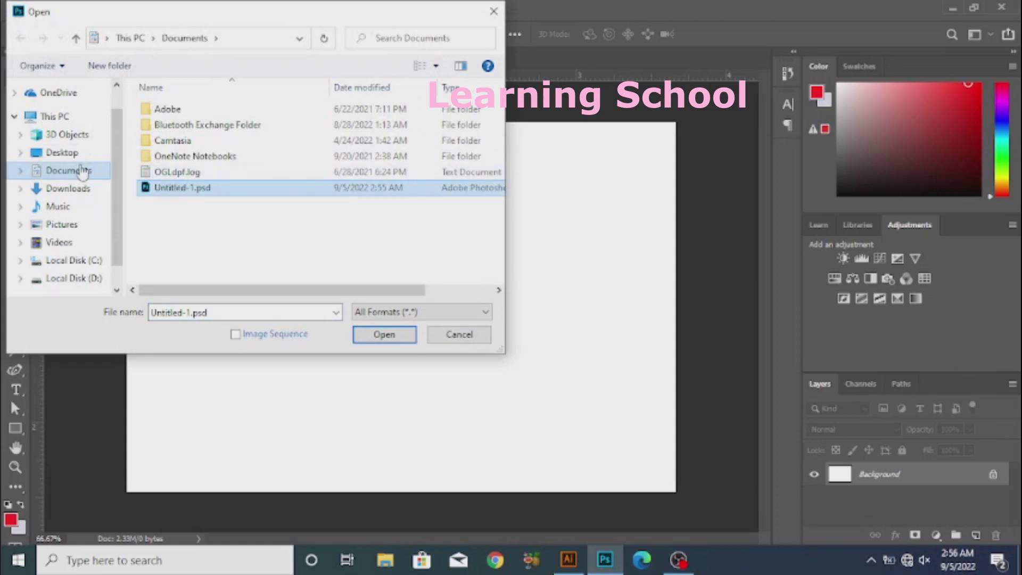
click(405, 336)
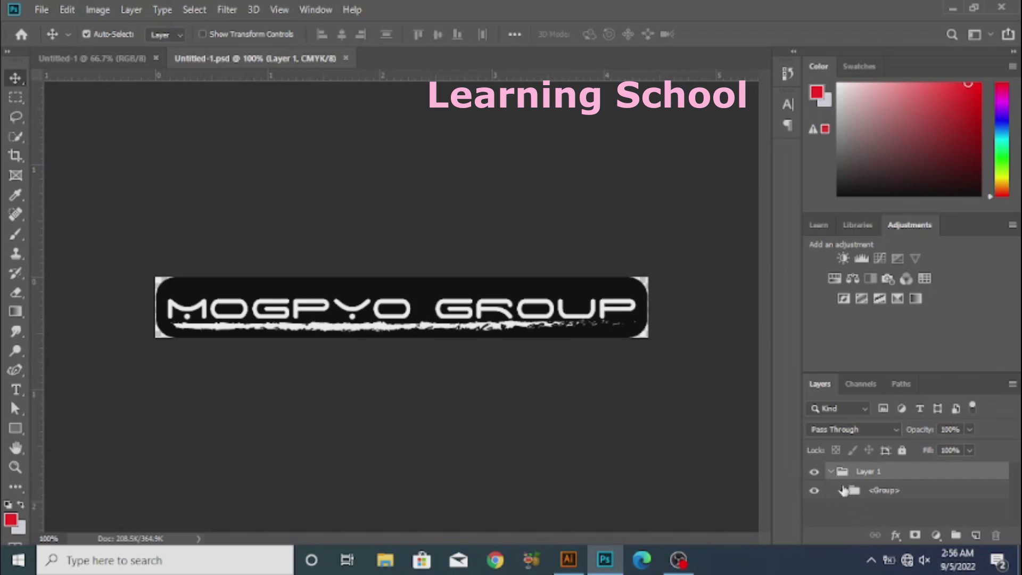
Expand the logo layer group and select its <Rectangle> layer
click(844, 490)
scroll(847, 500, down, 1)
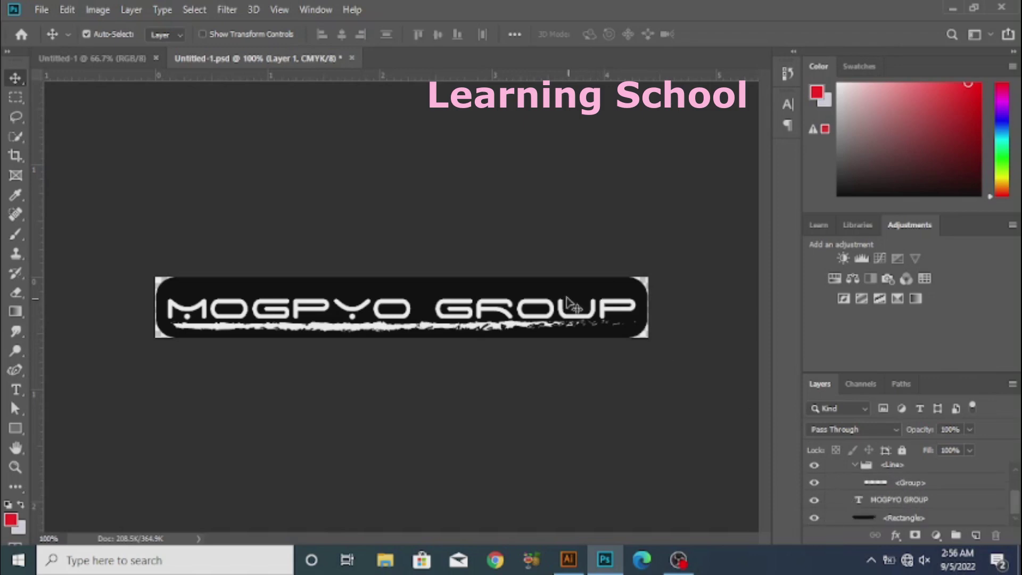
click(873, 519)
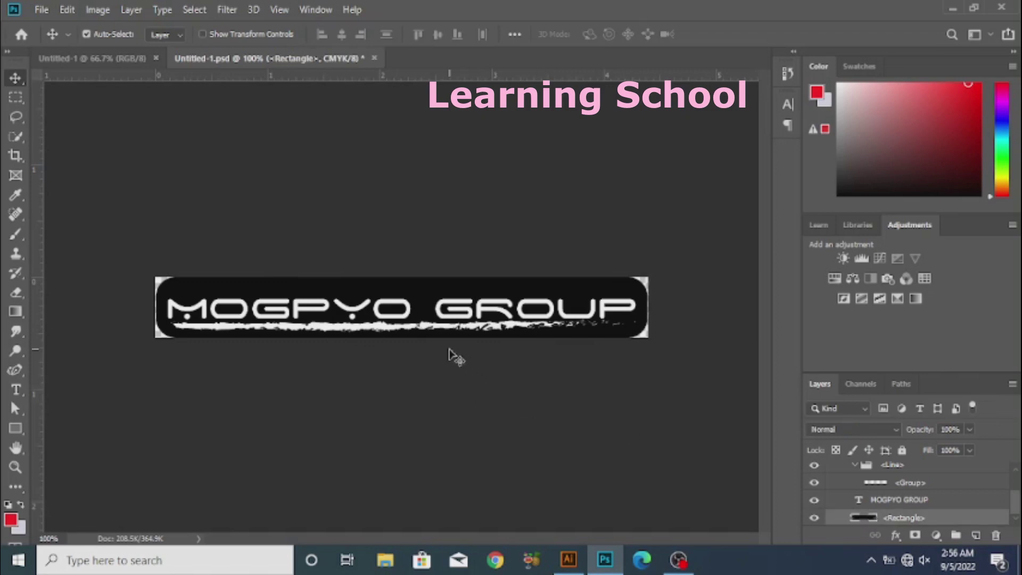
Set the foreground colour to bright red and fill the Rectangle layer with it
click(10, 519)
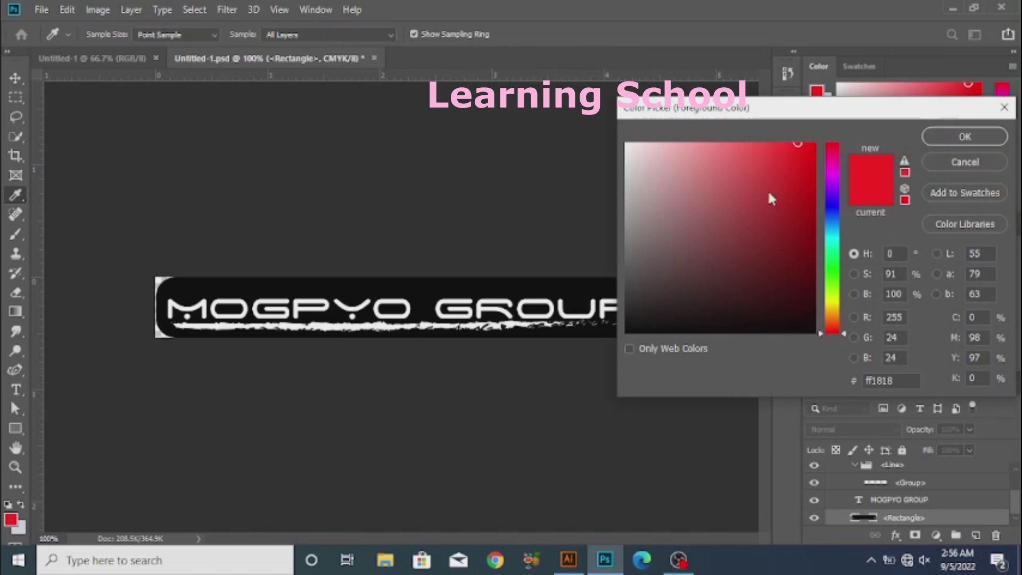
mouse_move(783, 167)
mouse_down()
mouse_move(805, 158)
mouse_move(781, 148)
mouse_move(824, 133)
mouse_up()
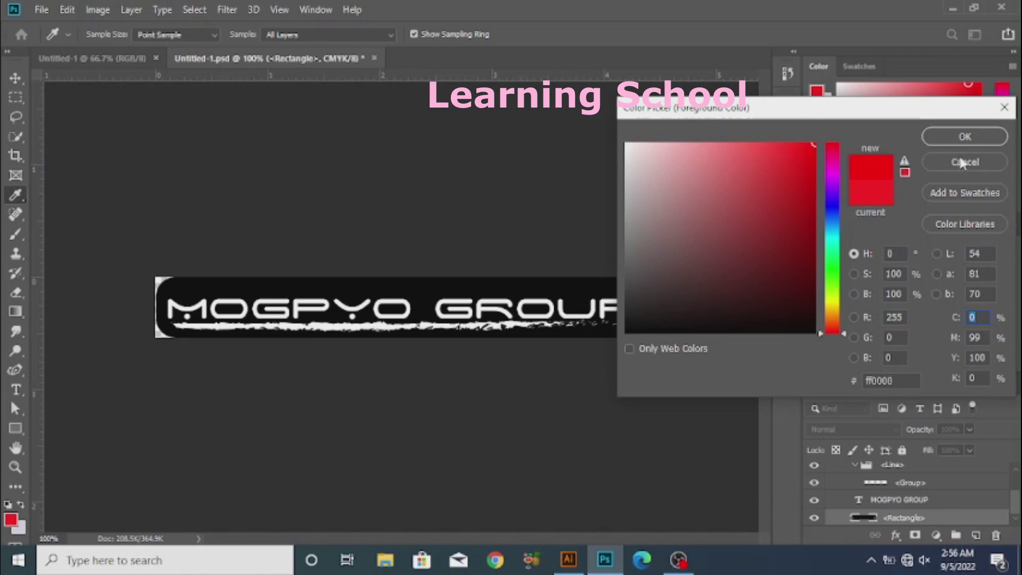
click(964, 136)
key(v)
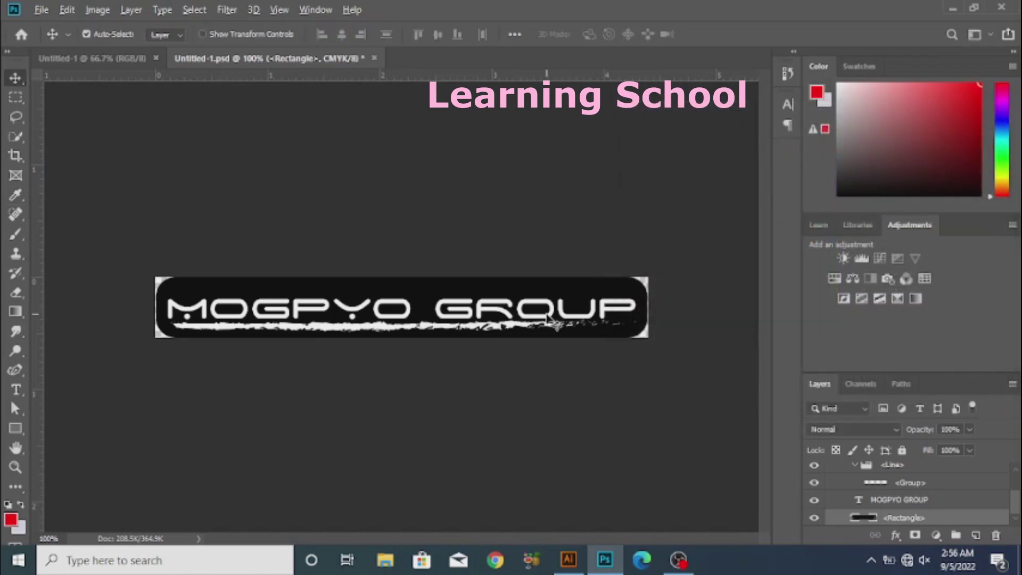
key(alt+BackSpace)
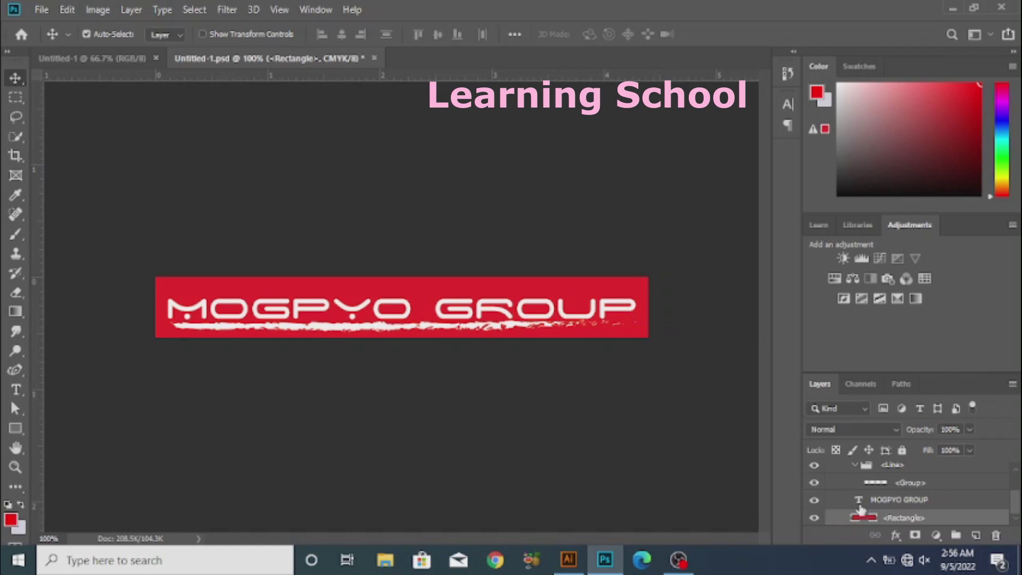
ctrl+click(848, 499)
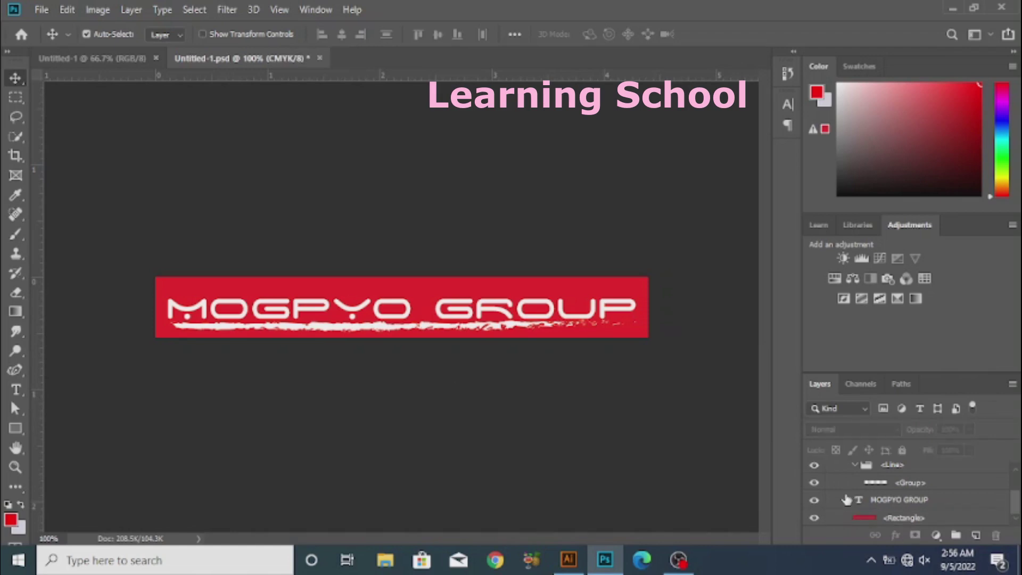
Free-transform the MOGPYO GROUP text layer to make it slightly narrower
click(848, 499)
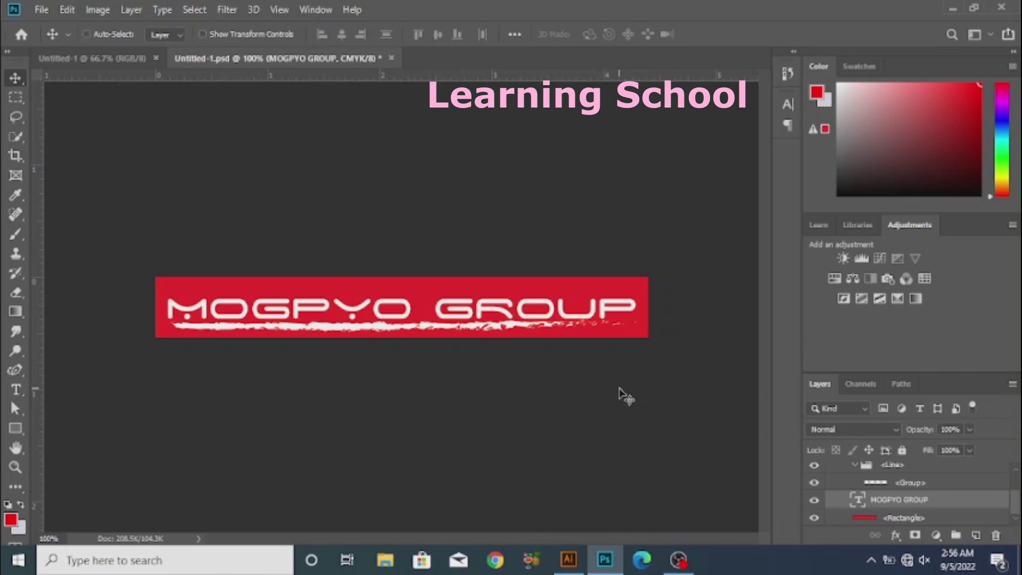
key(ctrl+t)
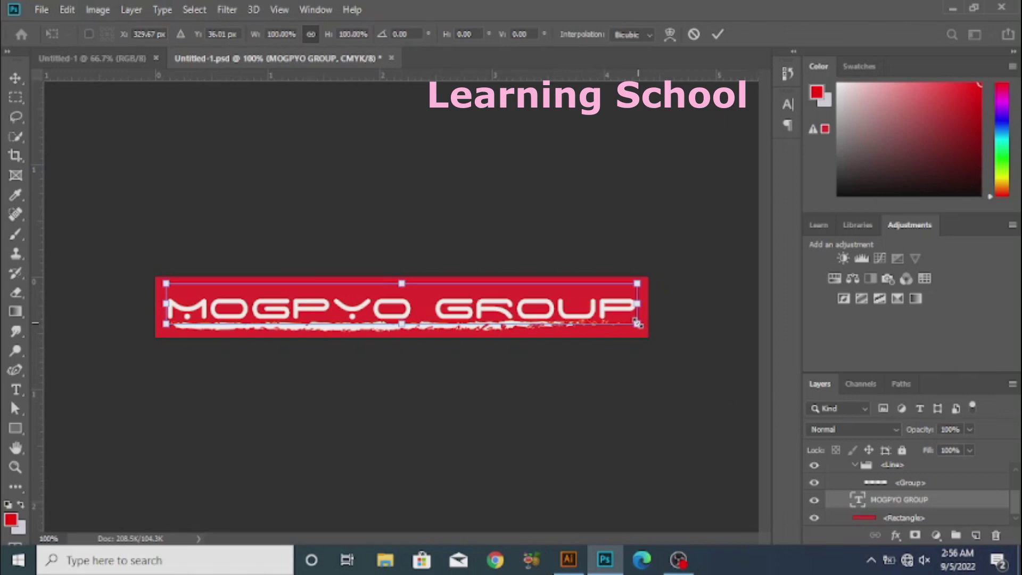
drag(638, 324, 635, 324)
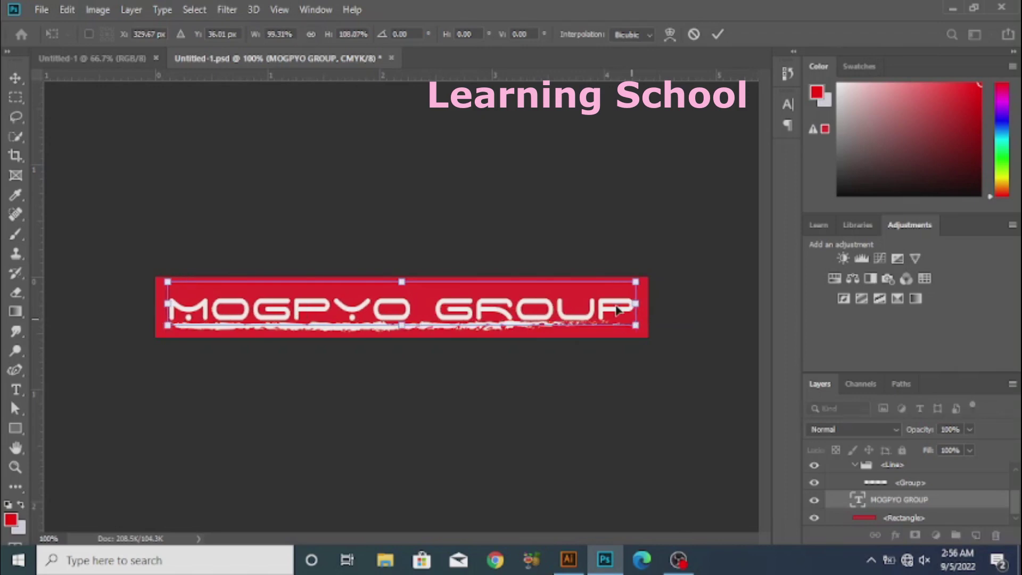
key(Return)
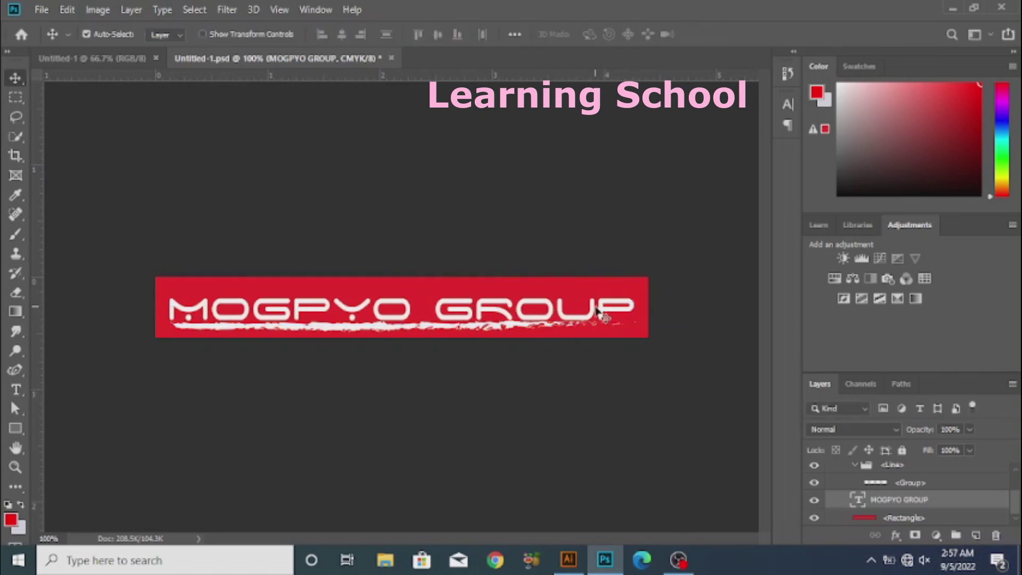
Cancel the new text layer accidentally started with the Type tool
key(t)
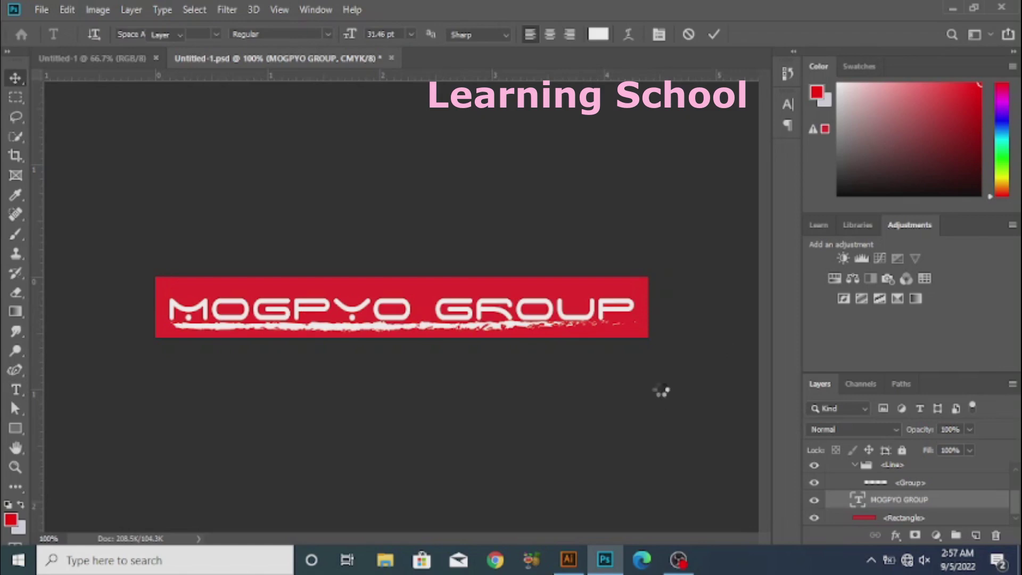
click(595, 320)
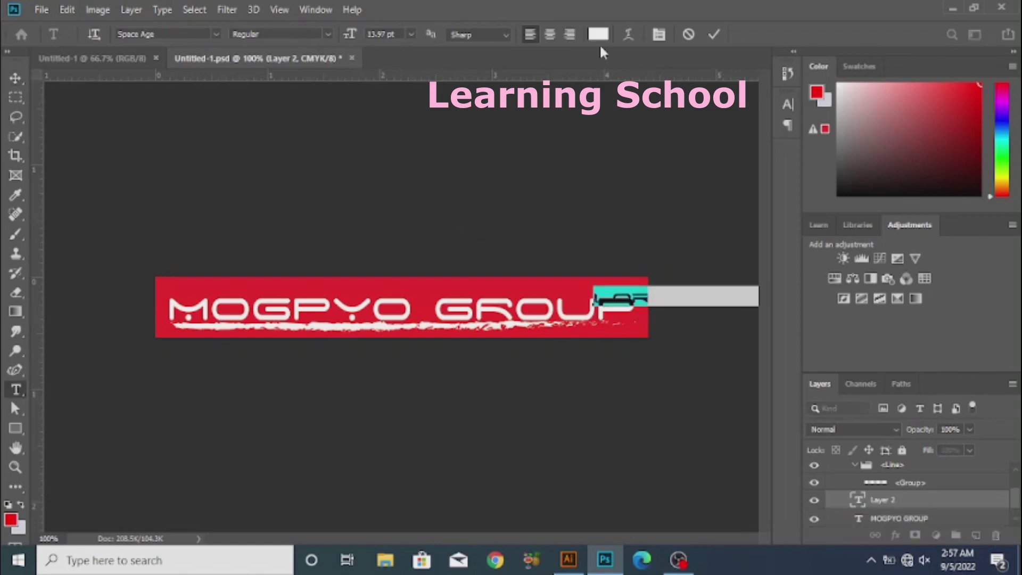
click(685, 37)
key(v)
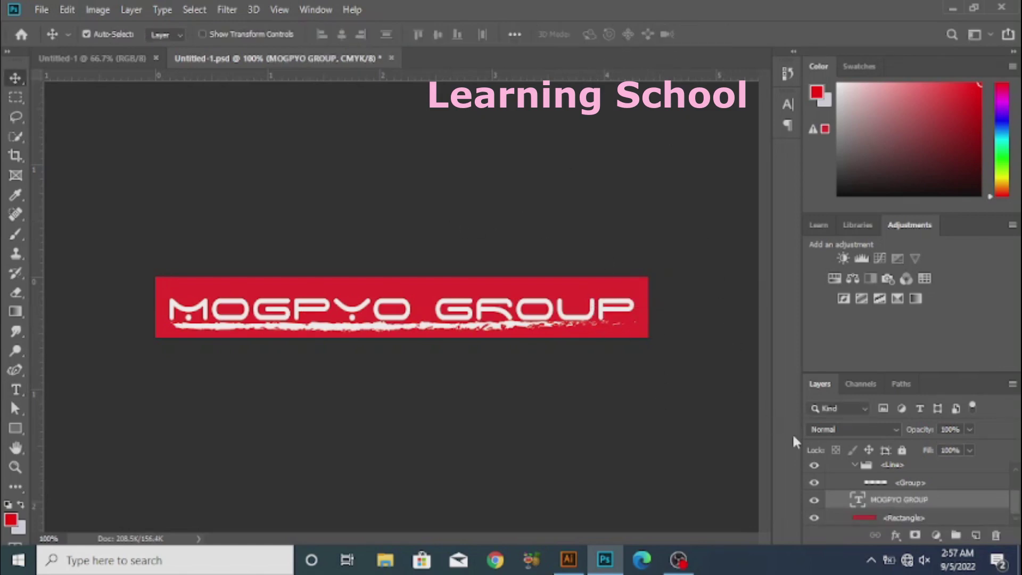
Delete the letters between G and P in the MOGPYO GROUP text and commit
double_click(857, 499)
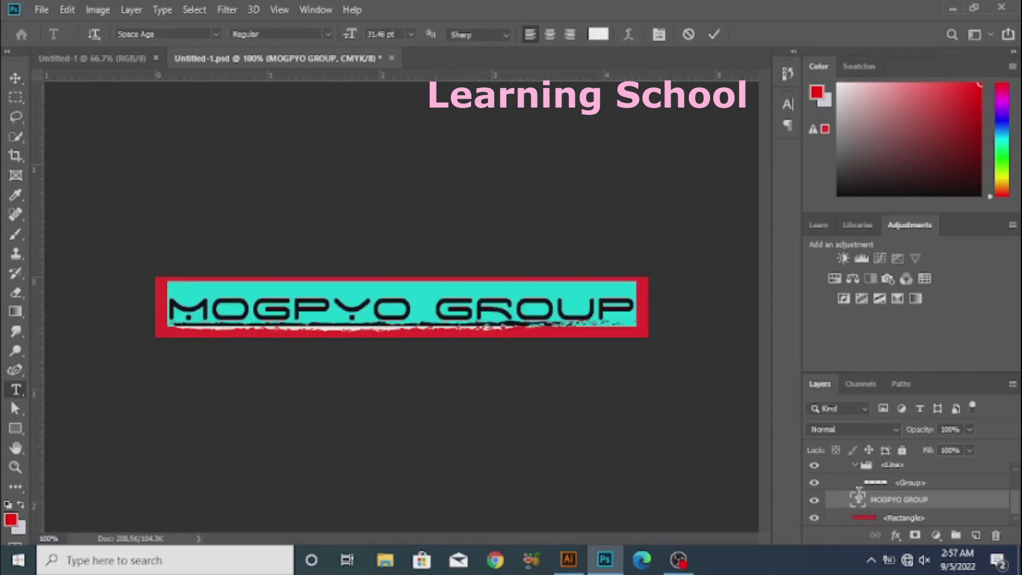
click(594, 307)
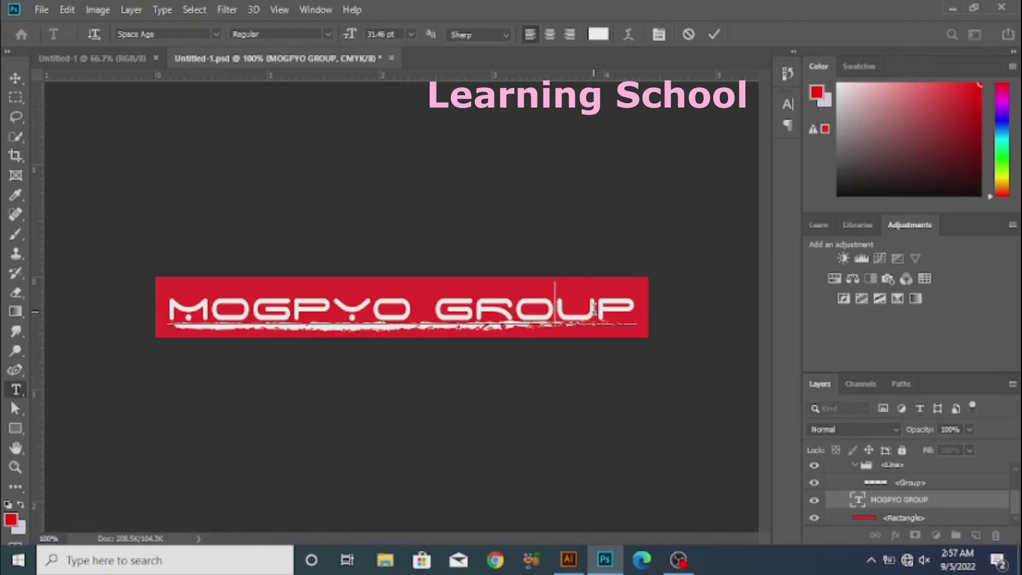
key(BackSpace)
key(BackSpace)
key(BackSpace)
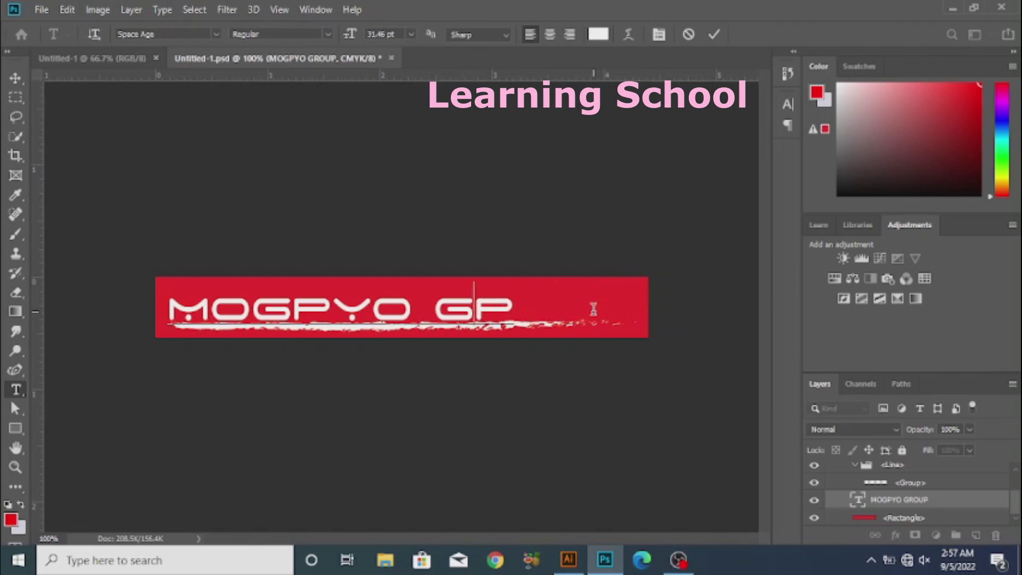
click(721, 34)
key(v)
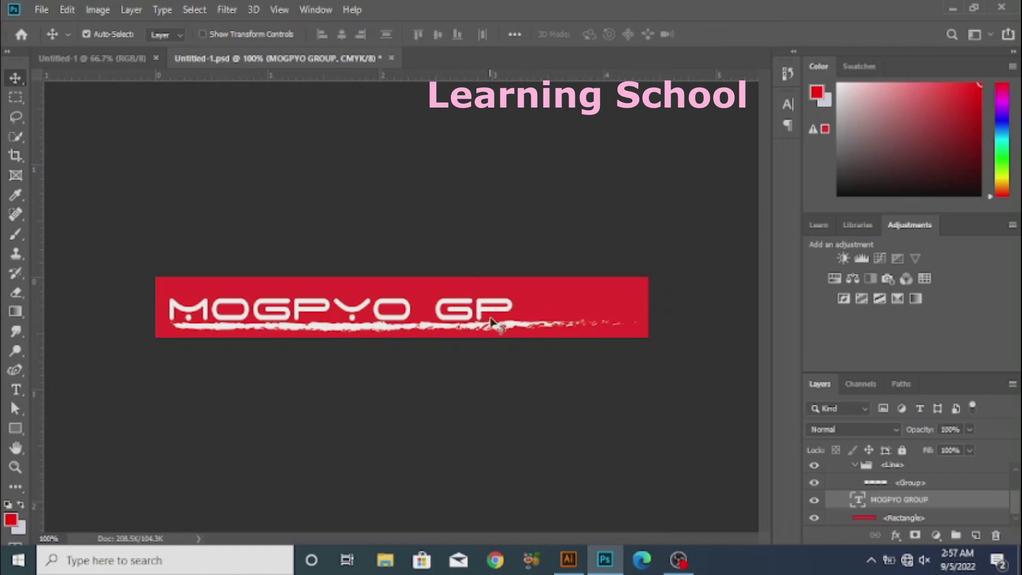
Select the white brush-stroke line group, nudge it downward, then delete it
click(497, 336)
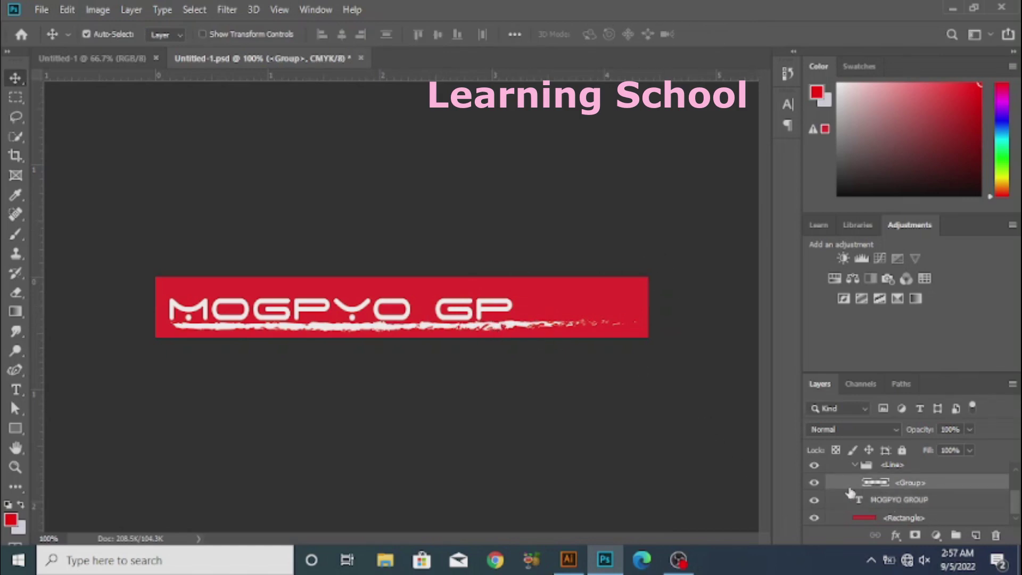
drag(523, 329, 524, 337)
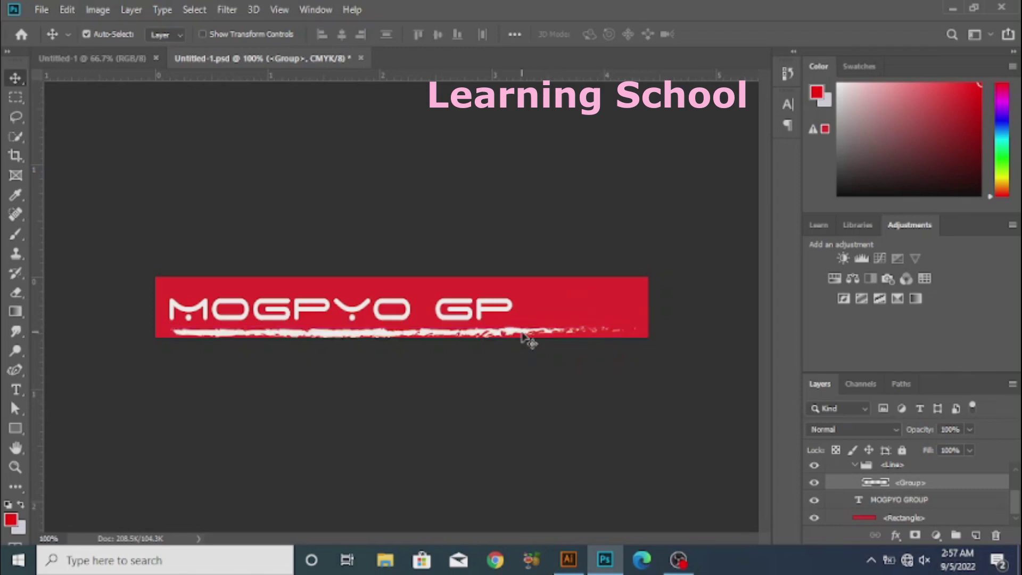
key(Delete)
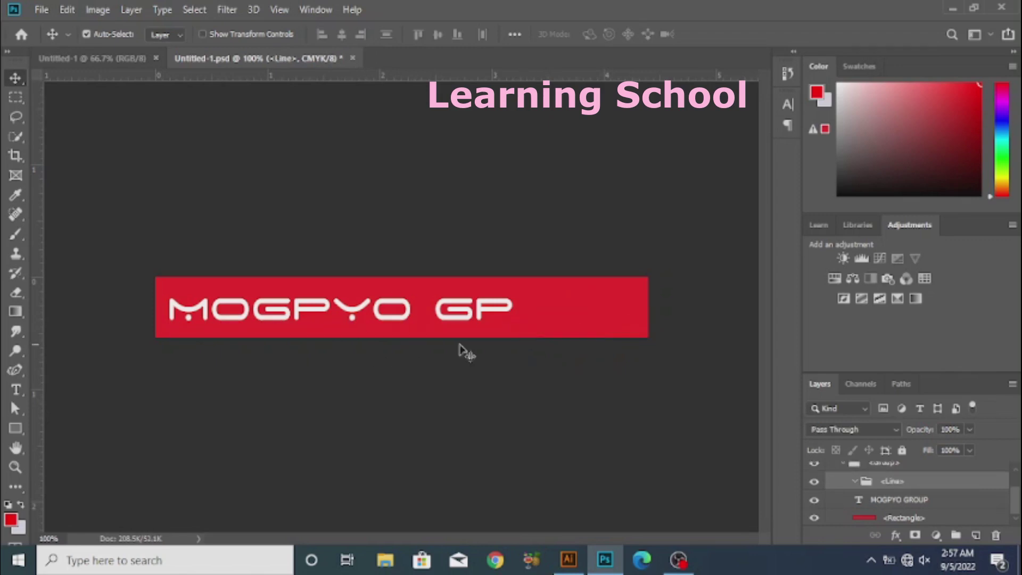